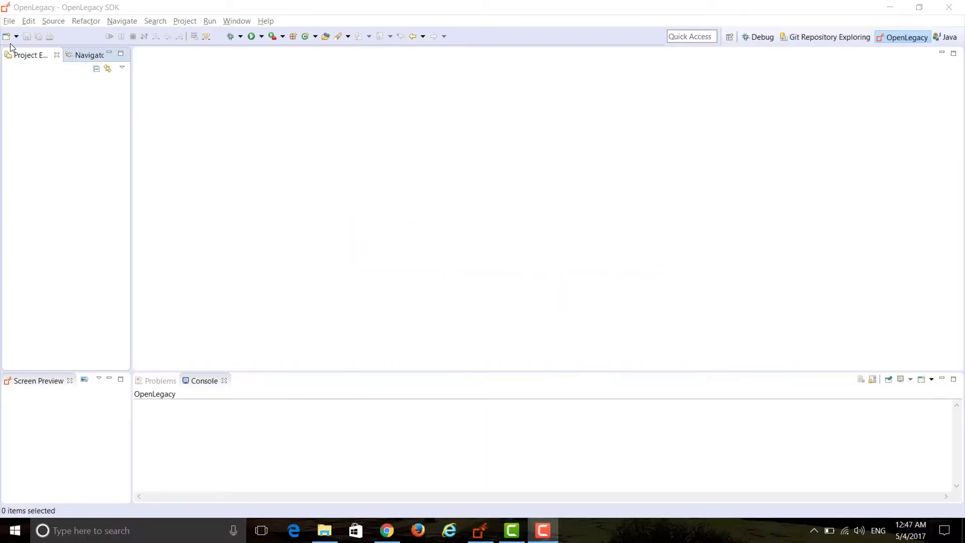
Step: Start a new OpenLegacy project with a MainFrame RPC backend and REST Services frontend, and begin naming it
click(9, 22)
mouse_move(52, 35)
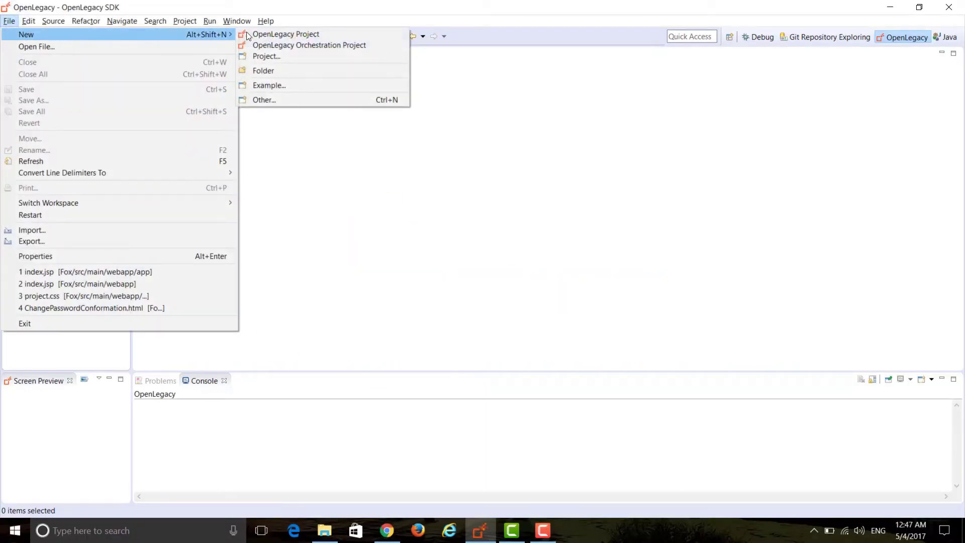
click(286, 34)
click(413, 151)
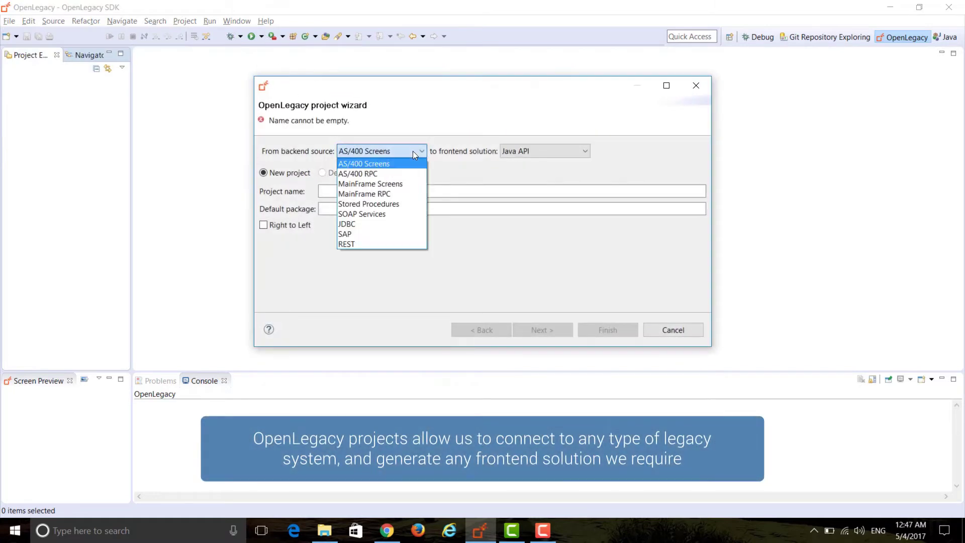
click(370, 194)
click(514, 151)
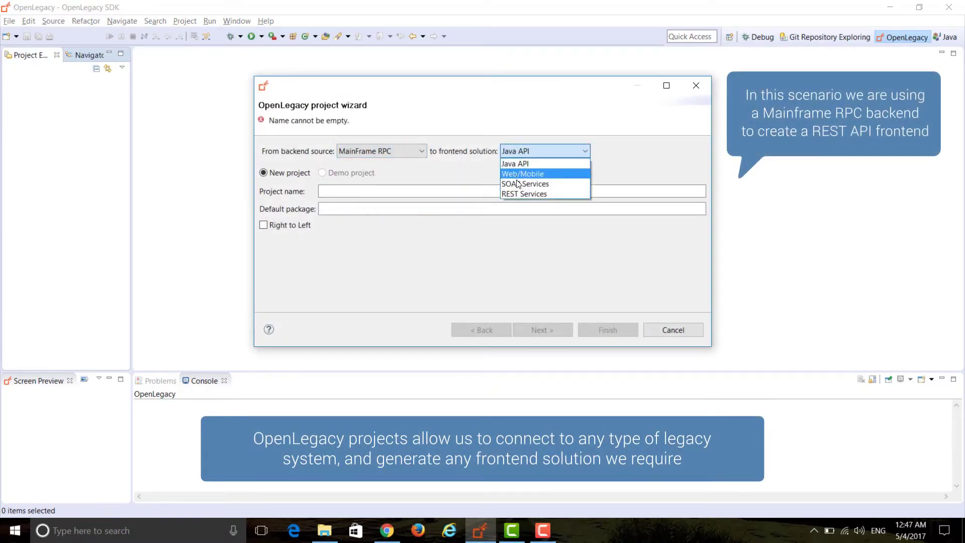
click(524, 194)
click(383, 193)
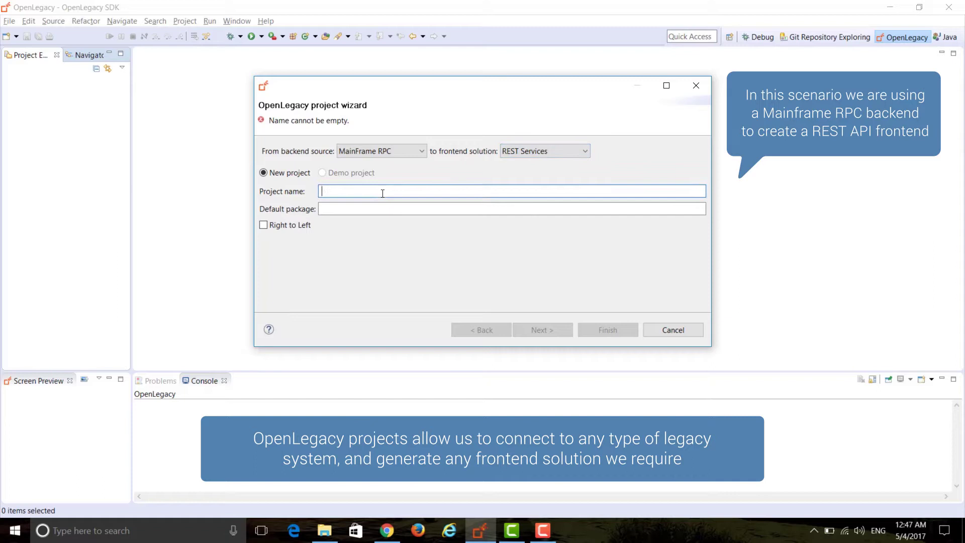
text(pen)
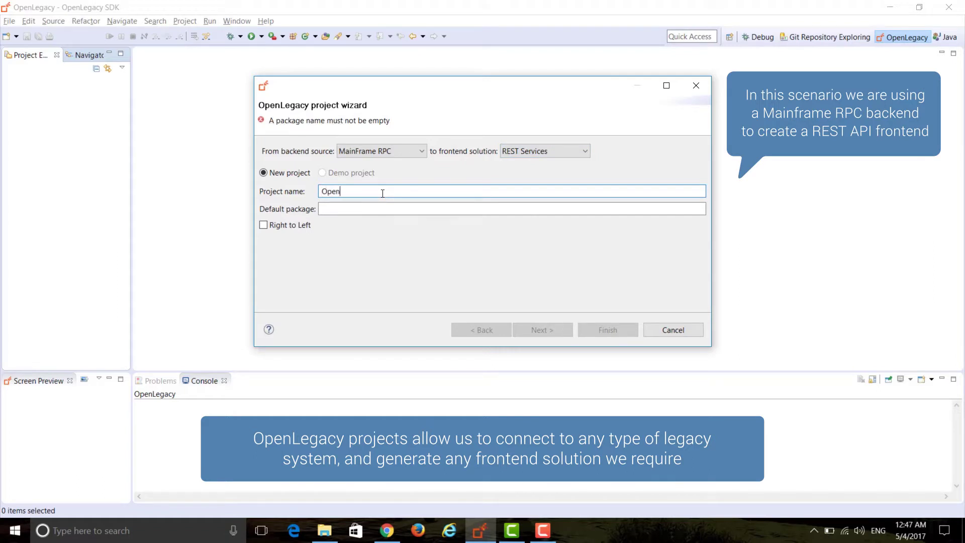
text(cy)
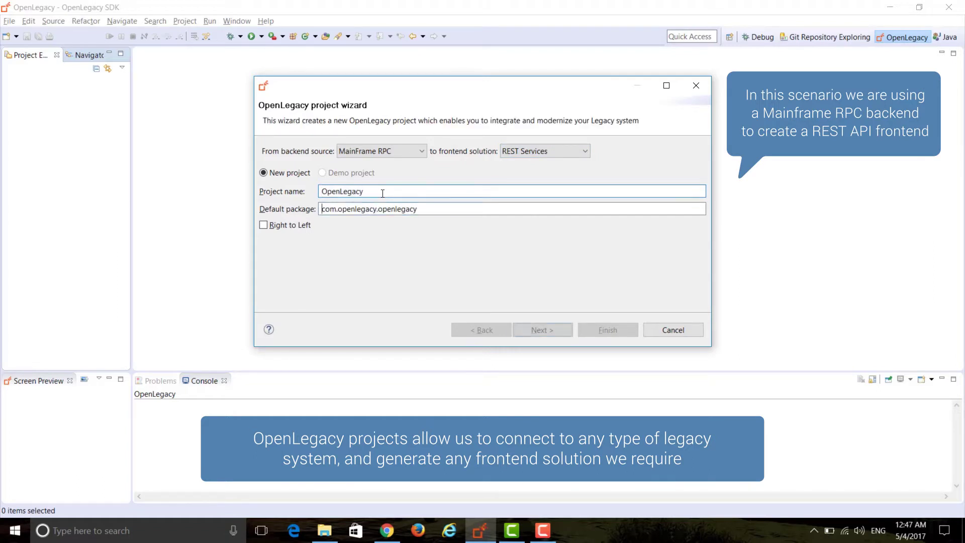
Step: Finish the project, then generate the FININQ2.cbl model with its placeholder action path replaced
click(540, 333)
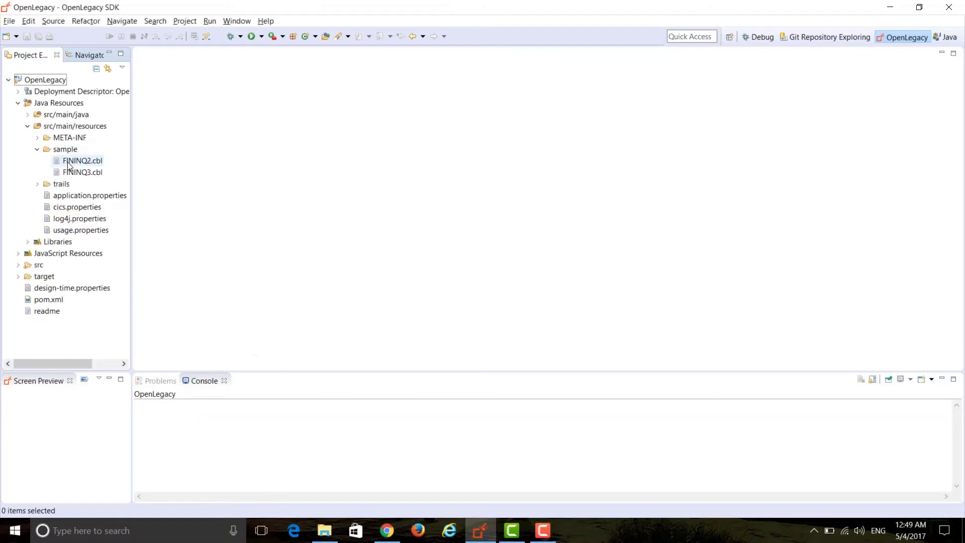
right_click(67, 162)
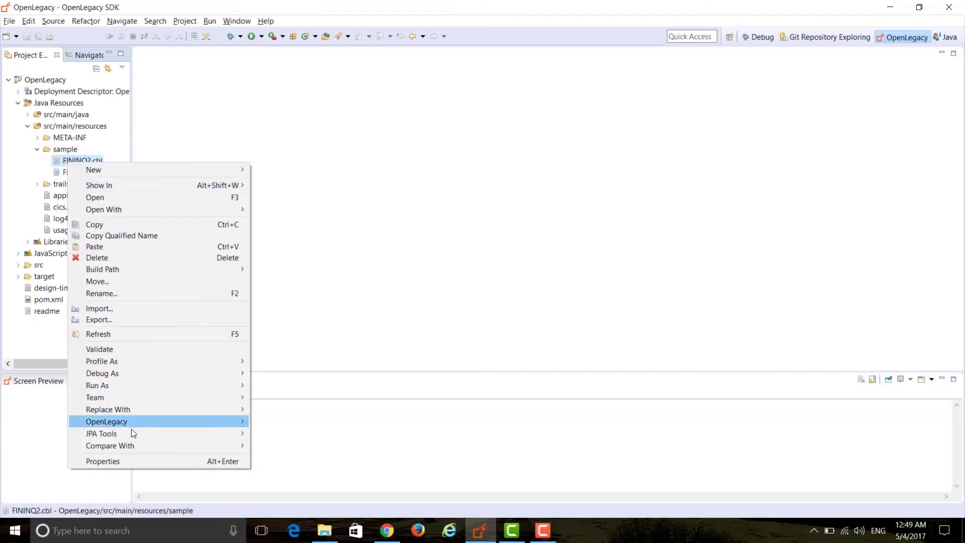
mouse_move(107, 421)
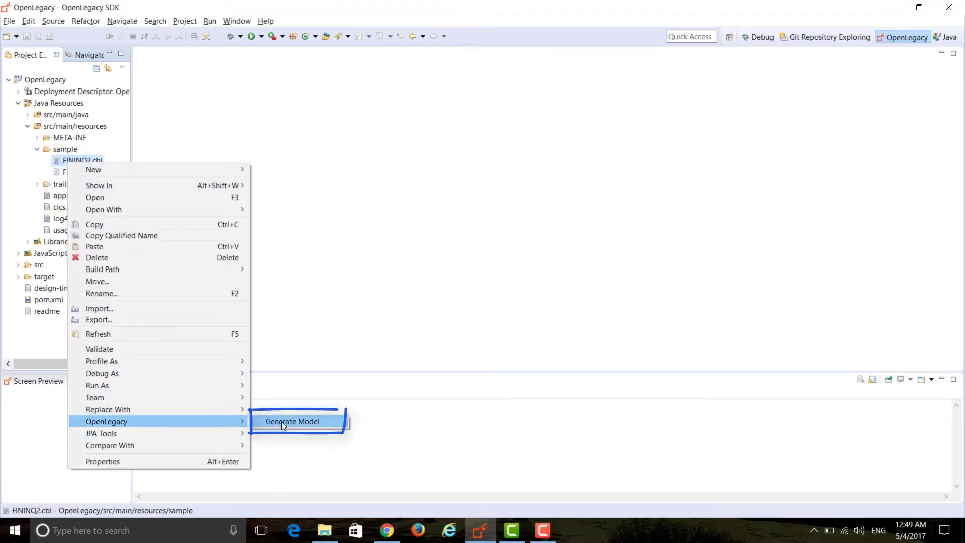
click(281, 421)
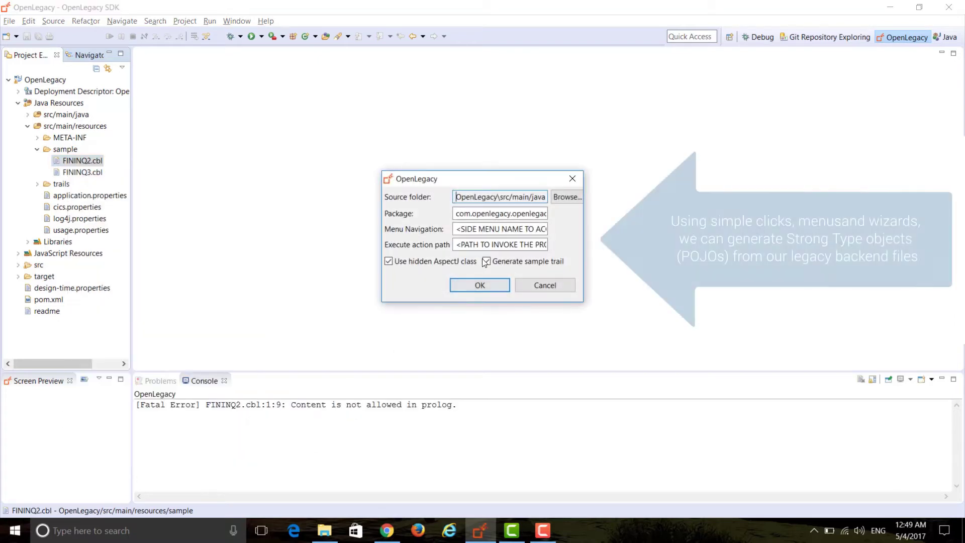
drag(455, 244, 487, 243)
key(BackSpace)
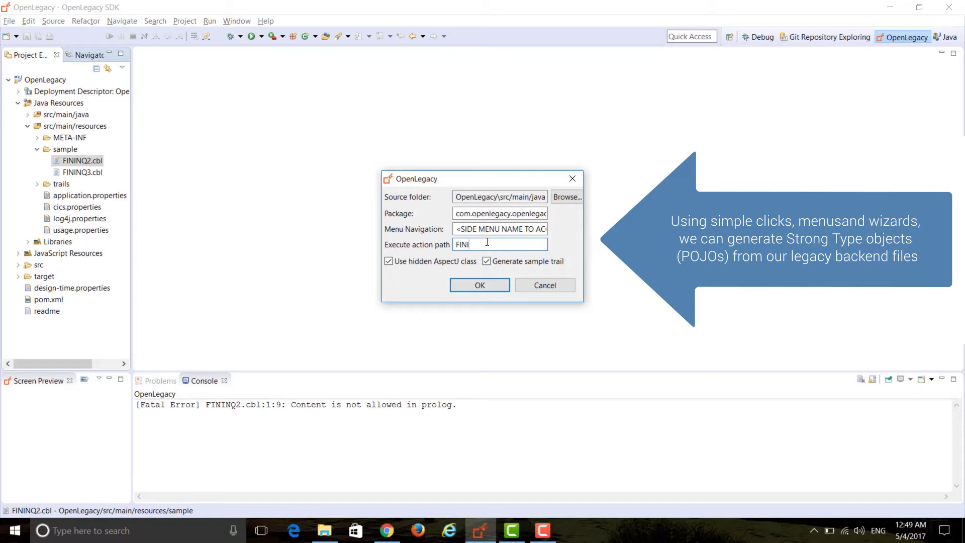
click(497, 286)
Step: Generate the FININQ3.cbl model, replacing its placeholder action path
right_click(82, 172)
click(278, 428)
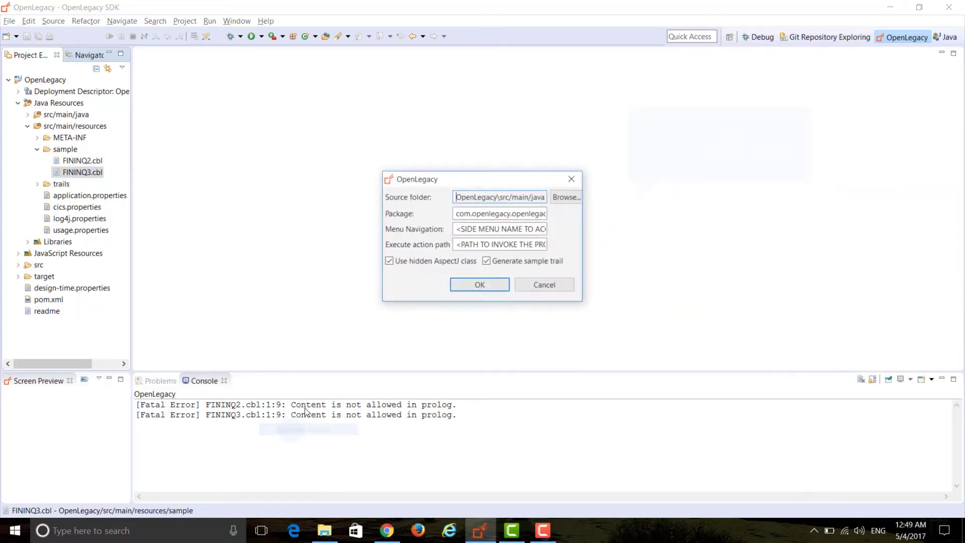
click(494, 245)
key(ctrl+a)
key(BackSpace)
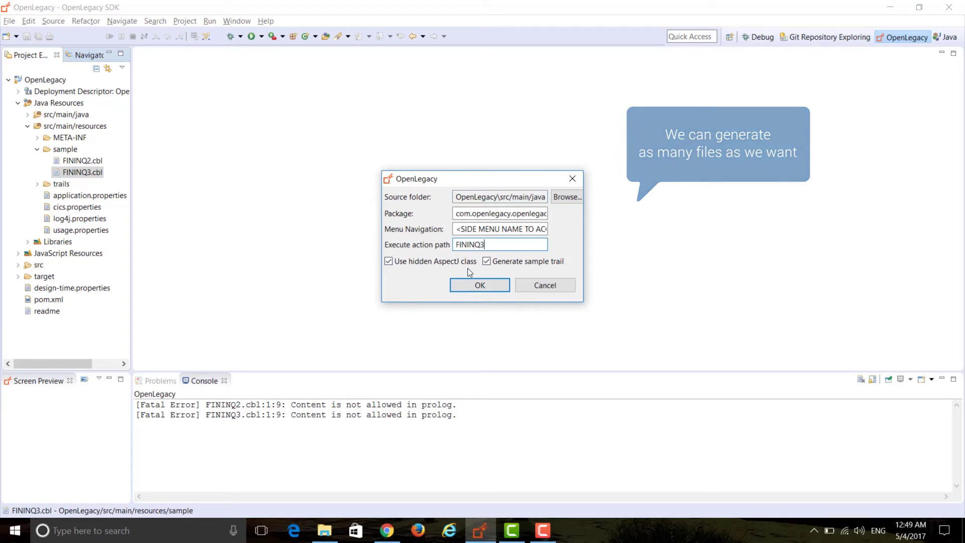
click(476, 284)
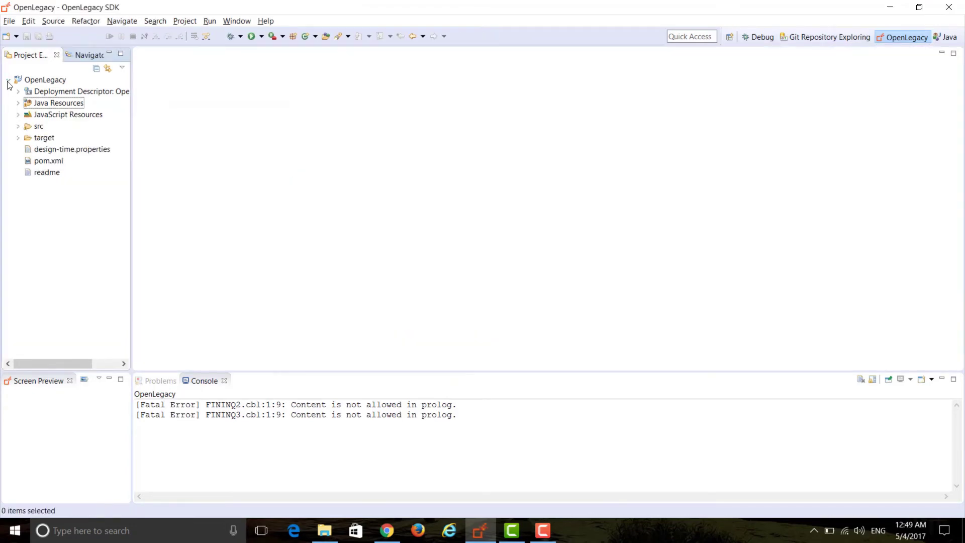
Step: Open the Generate Service dialog for the OpenLegacy project
click(9, 80)
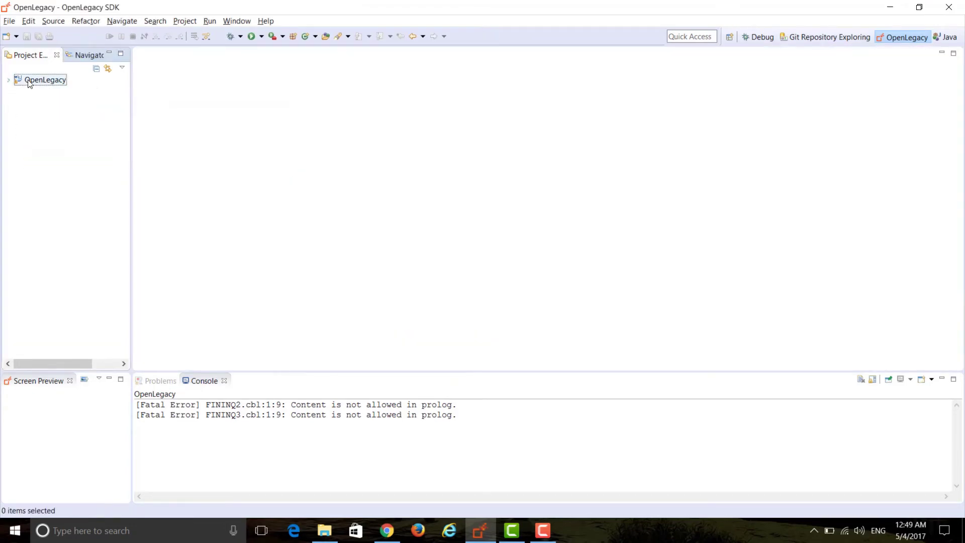
right_click(32, 80)
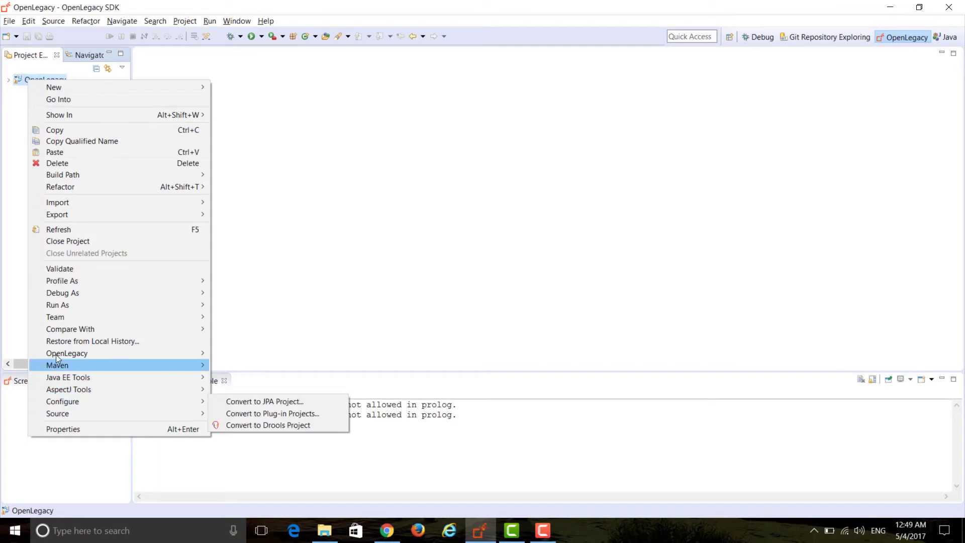
mouse_move(67, 353)
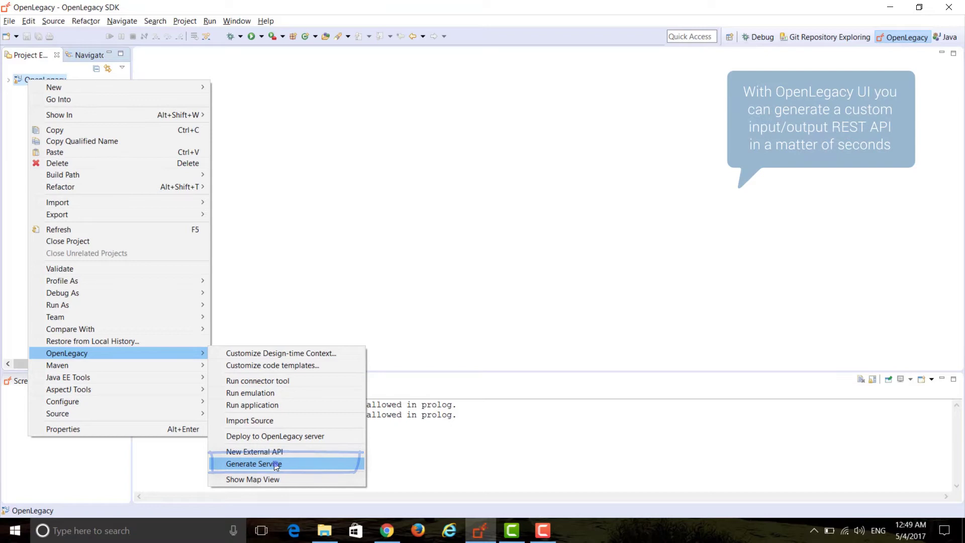
click(274, 463)
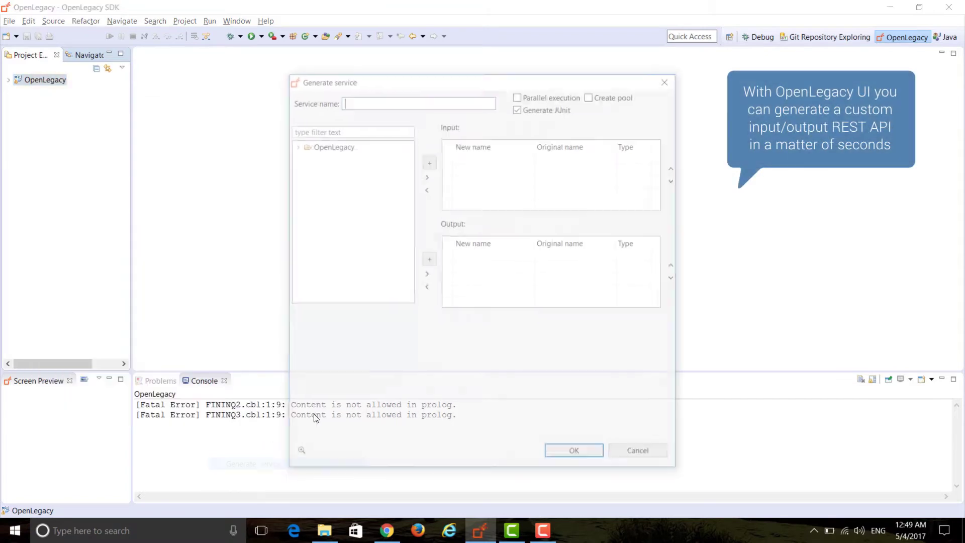
Step: Add the custId field from Fininq2 > Dfhcommarea as the service input
click(294, 146)
click(304, 156)
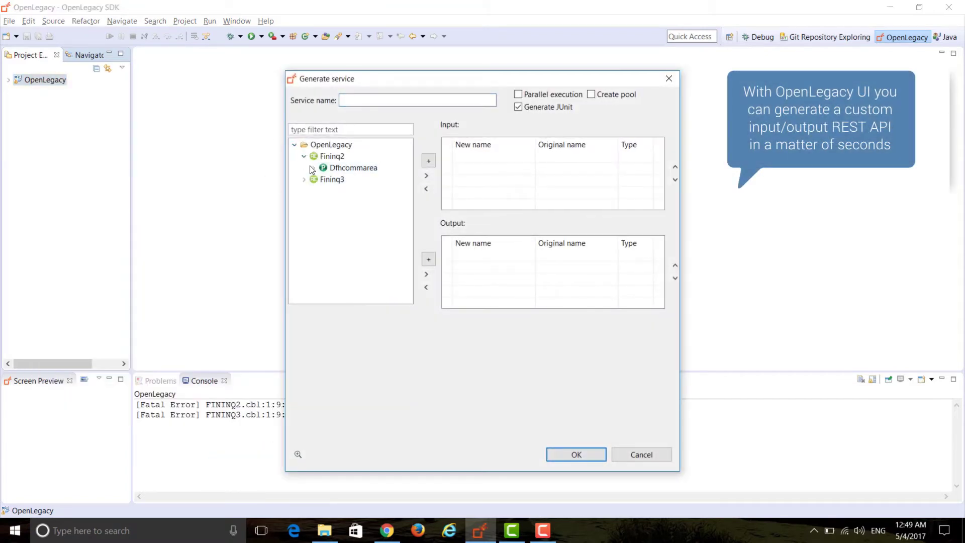
click(314, 168)
click(348, 181)
click(426, 175)
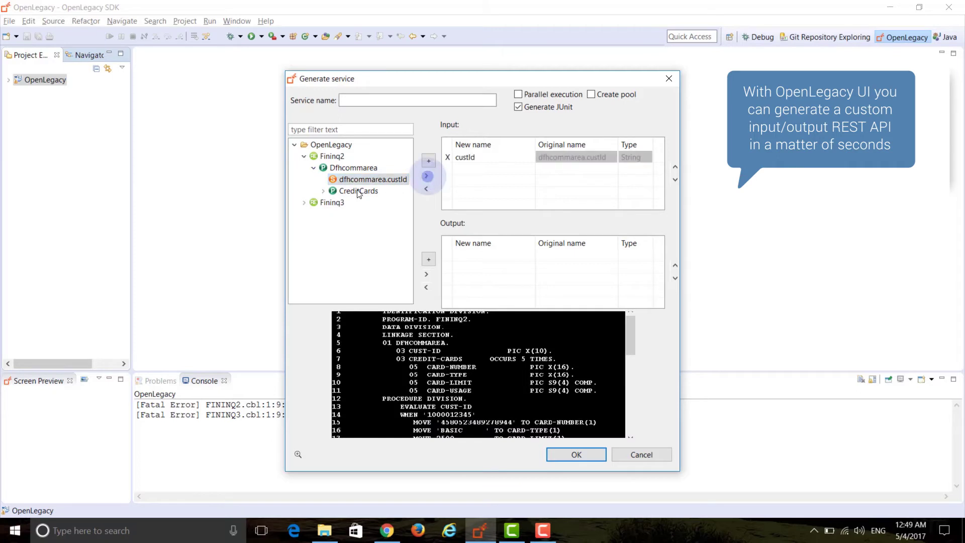
click(323, 192)
click(324, 192)
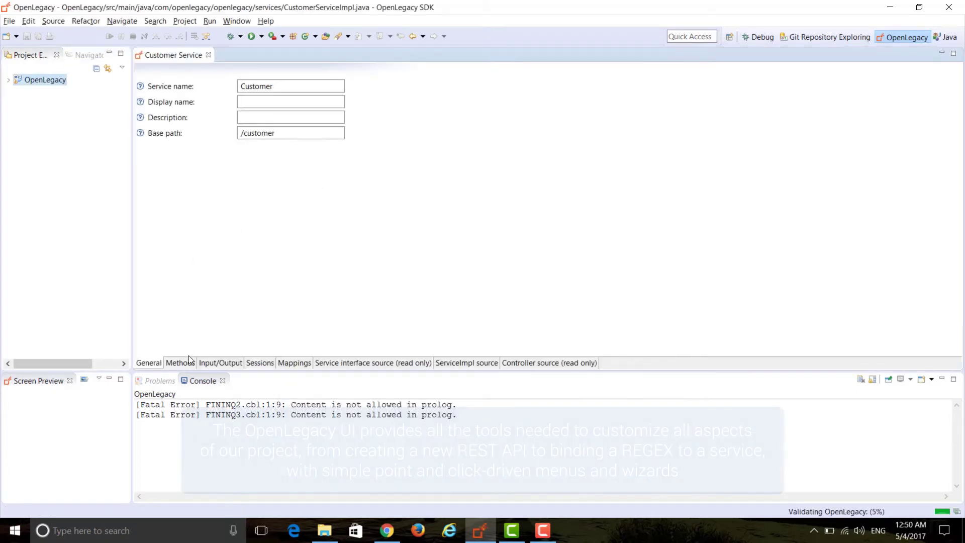
Step: Add a new service method and select the getCustomer method name for renaming
click(181, 362)
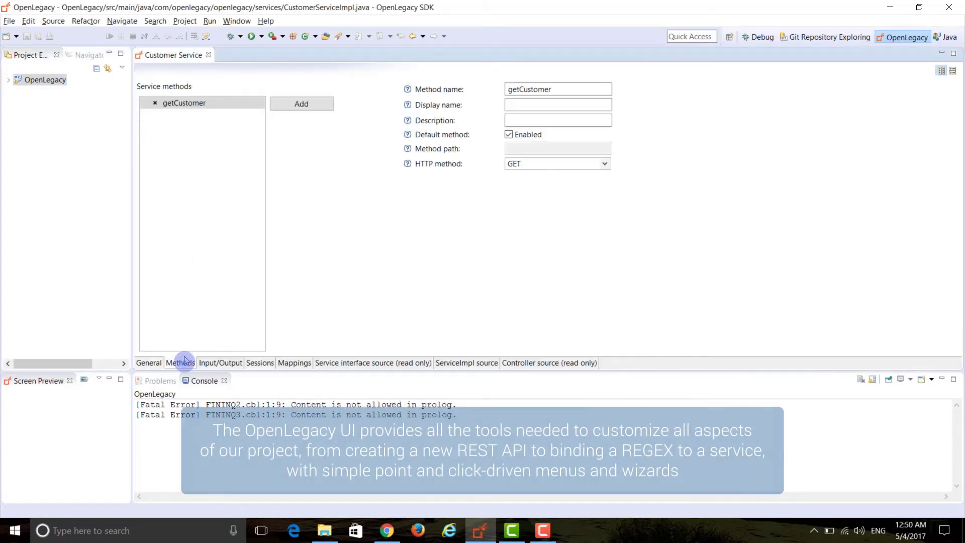
click(309, 107)
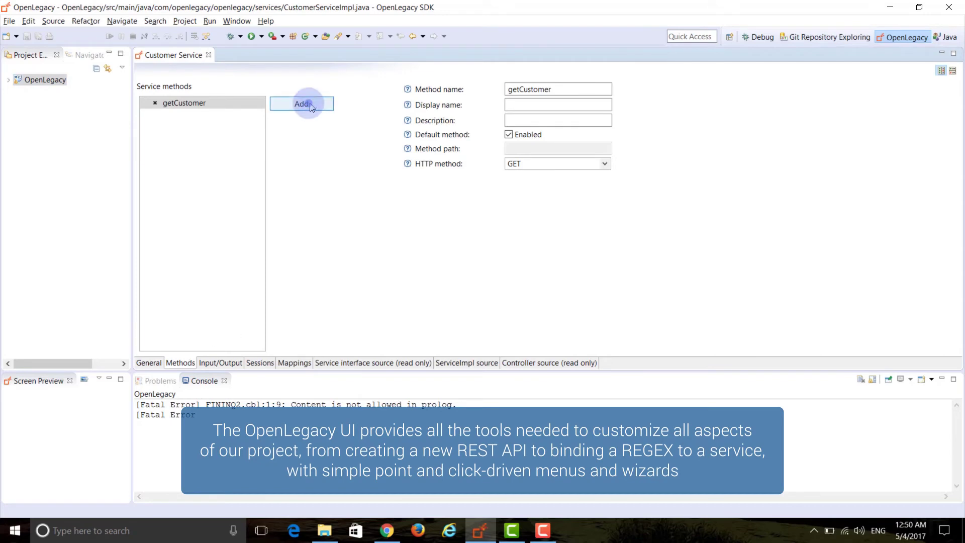
drag(558, 89, 490, 96)
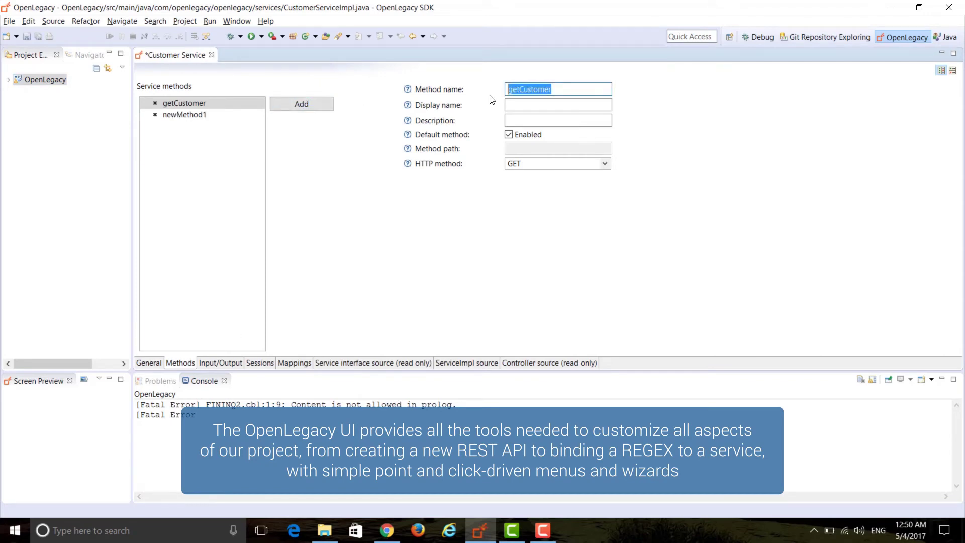
text(ge)
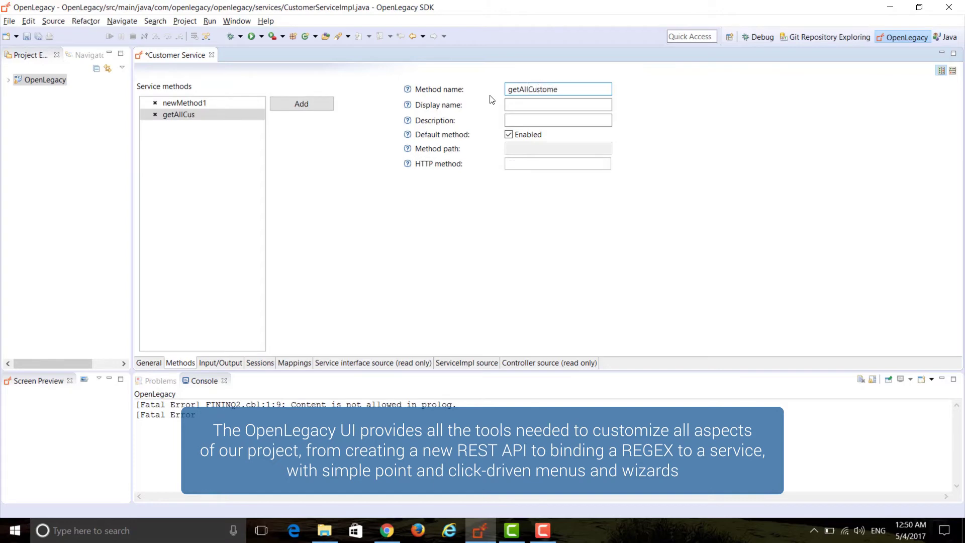
Step: Review the service's Mappings, interface source and ServiceImpl source
click(294, 363)
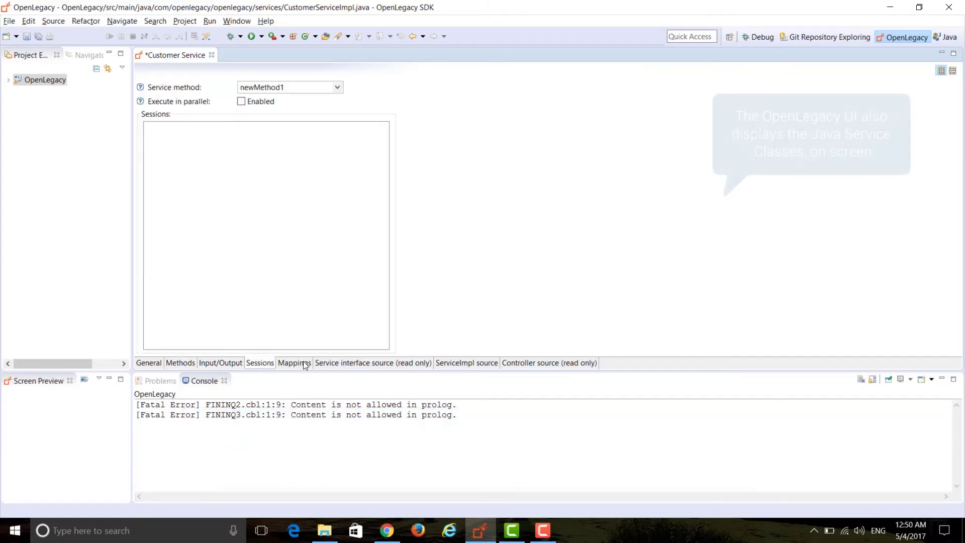
click(350, 362)
scroll(390, 301, down, 2)
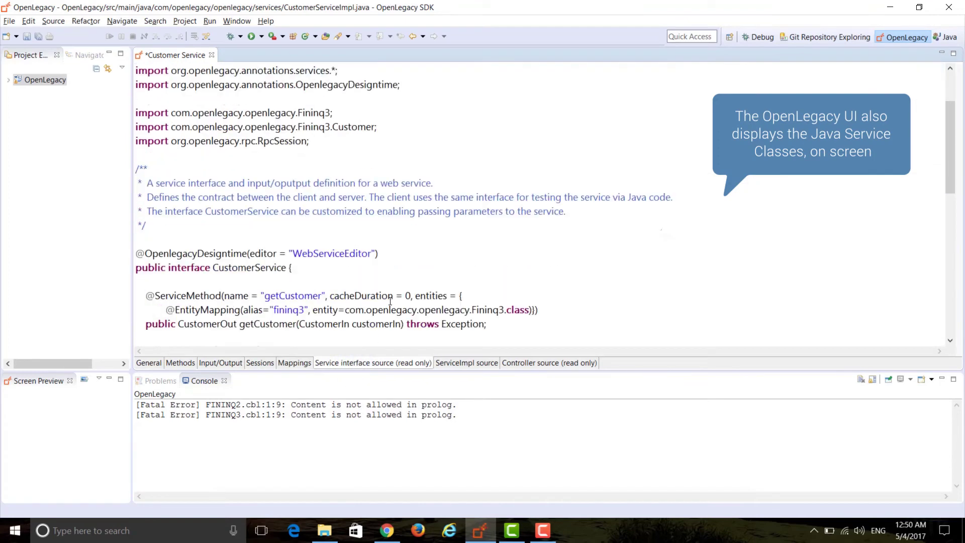
scroll(390, 301, down, 4)
scroll(390, 300, down, 3)
scroll(390, 301, down, 2)
scroll(390, 303, down, 2)
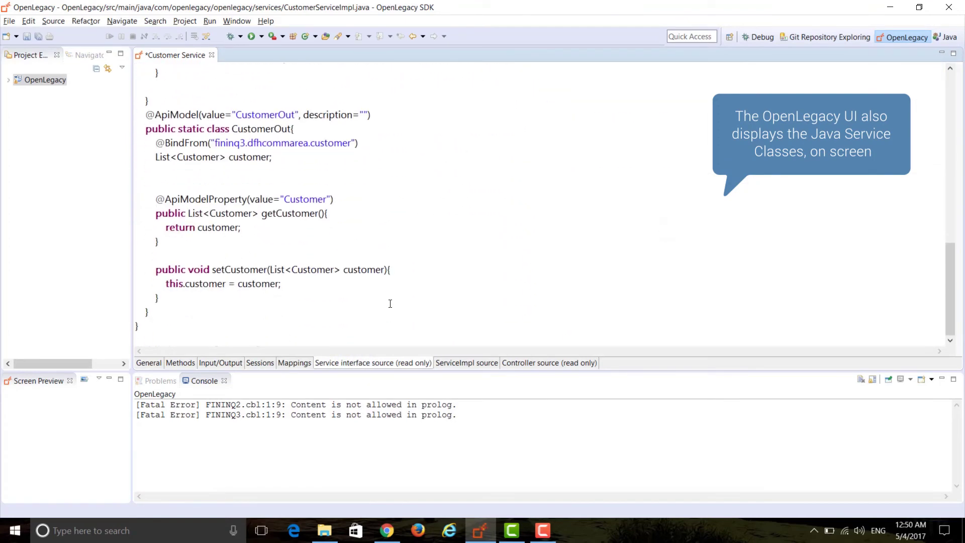
click(446, 362)
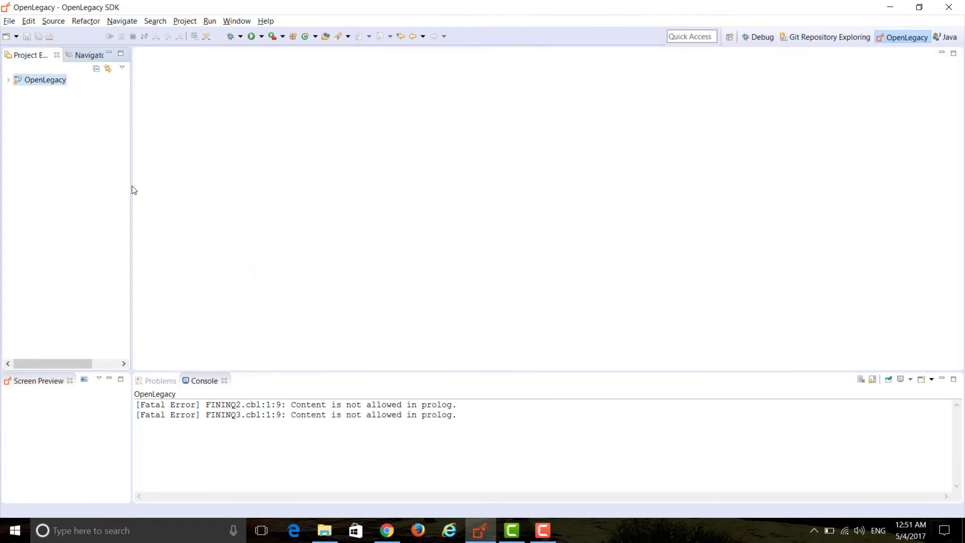
Step: Clear the old console output and run the OpenLegacy project as an application
click(860, 382)
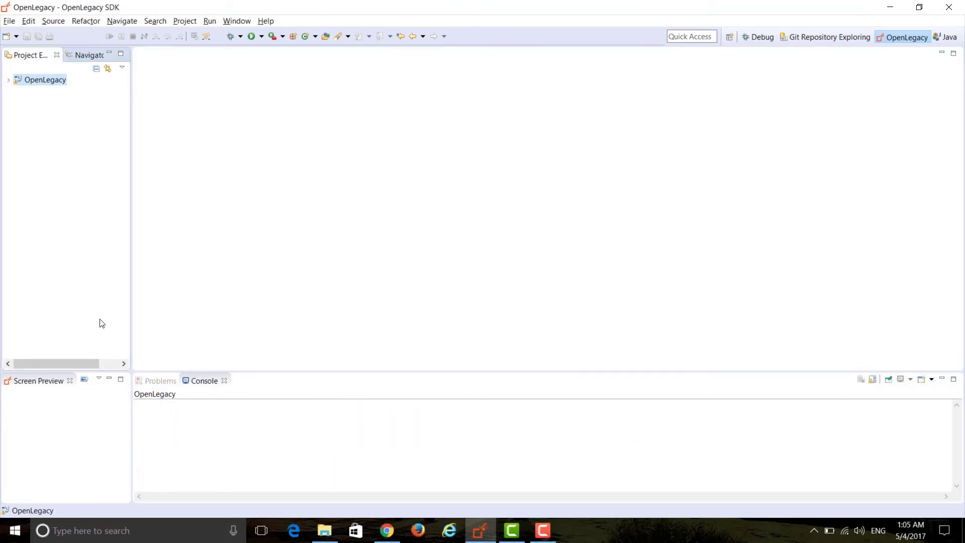
right_click(41, 80)
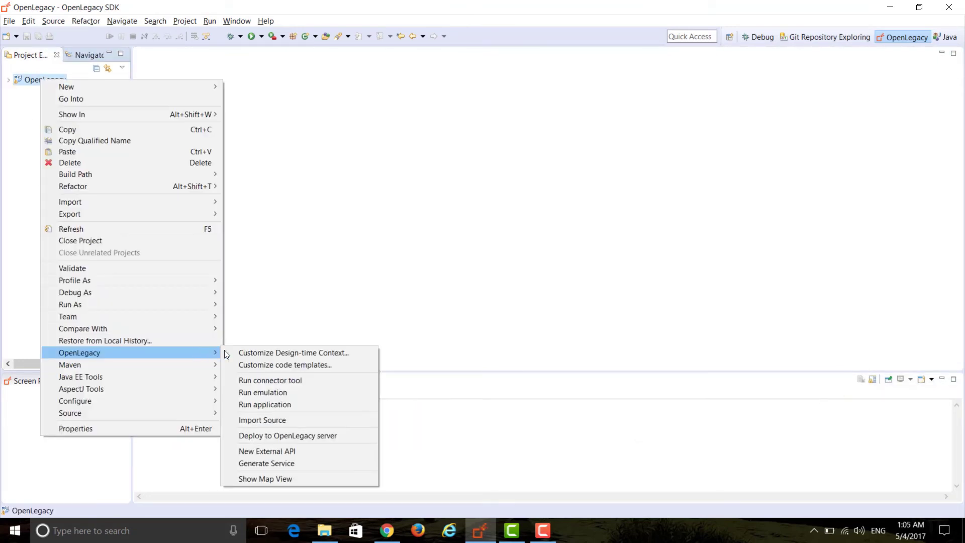
click(265, 404)
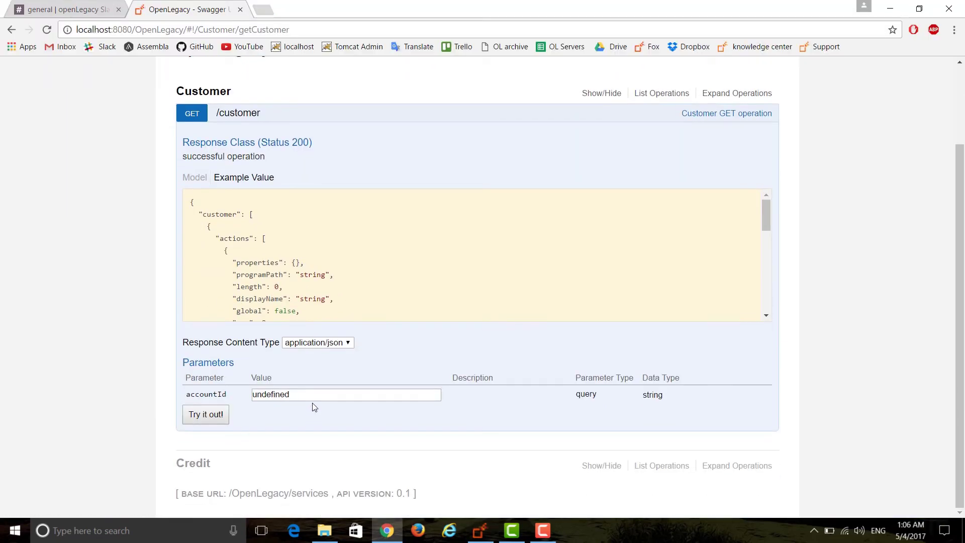
drag(309, 395, 243, 396)
text(123456789012)
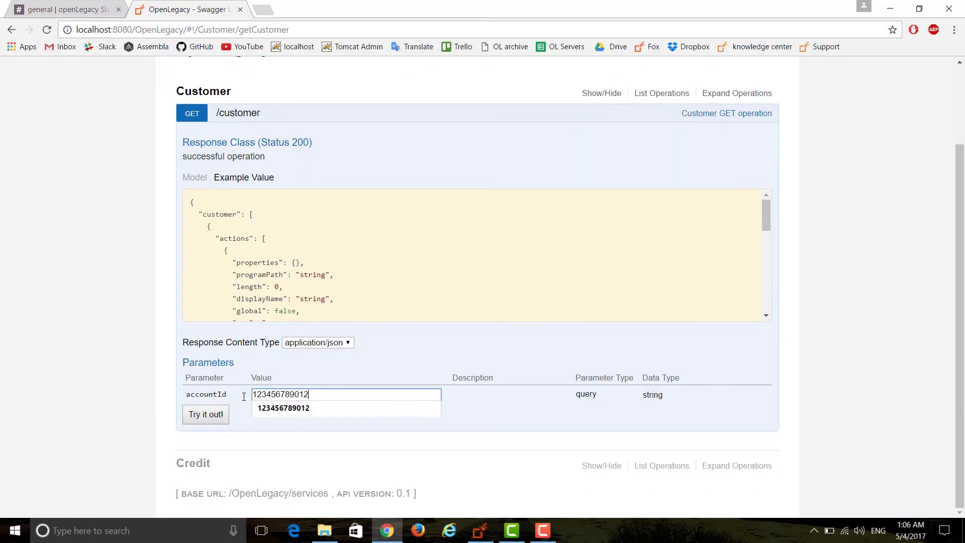
scroll(119, 349, down, 2)
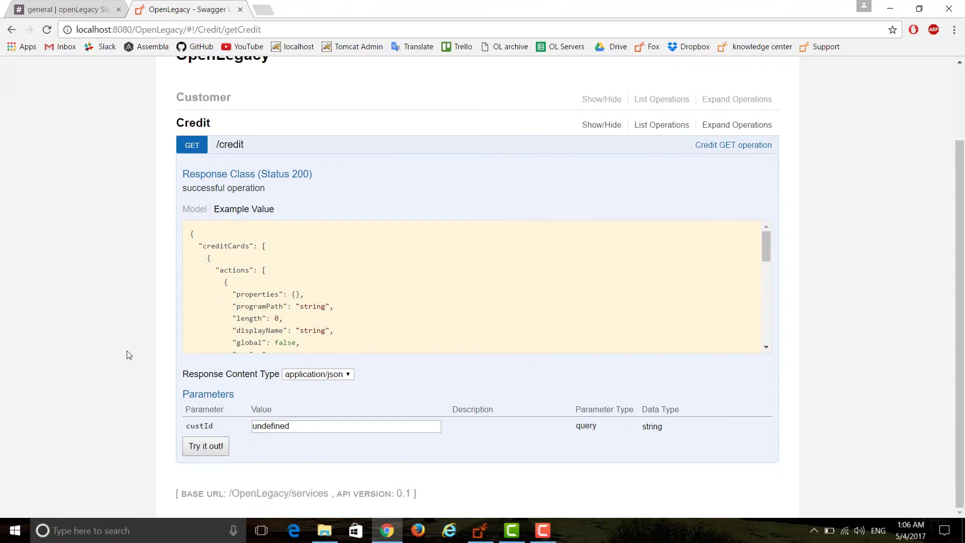